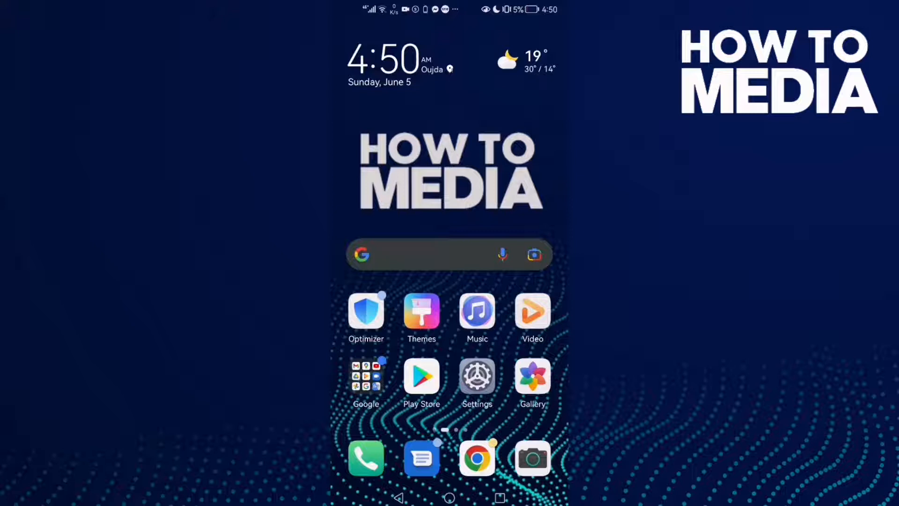
Launch Facebook Lite and reach the Transfer your information destination list via the menu's Settings.
left_click_drag(492, 316, 386, 316)
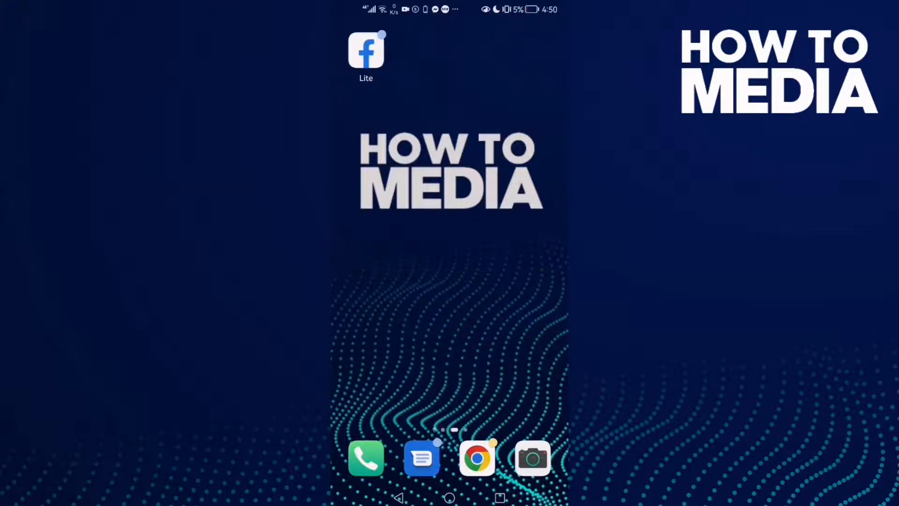
left_click(367, 49)
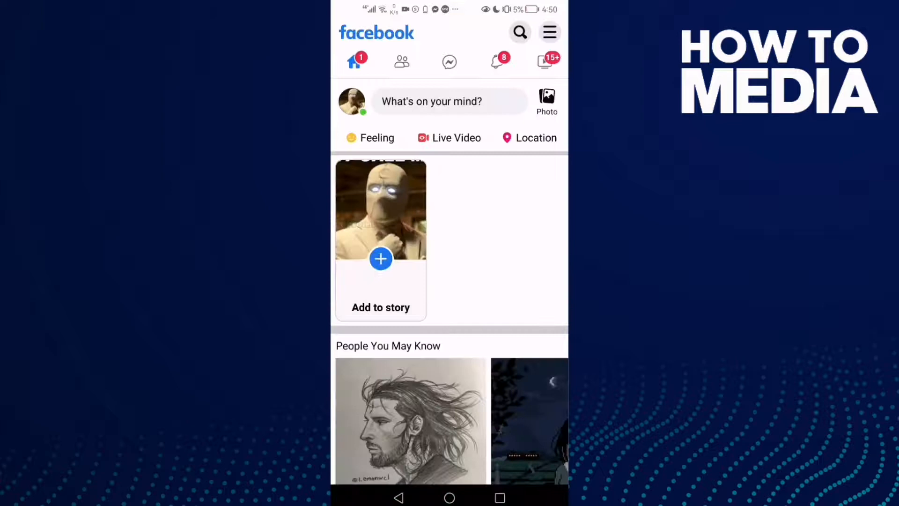
left_click(550, 32)
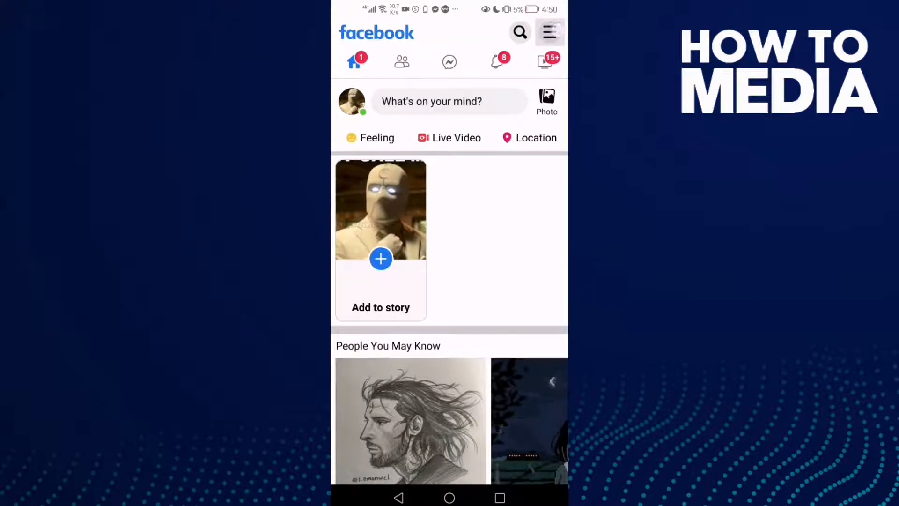
scroll(449, 281, "down", 4)
scroll(450, 281, "down", 3)
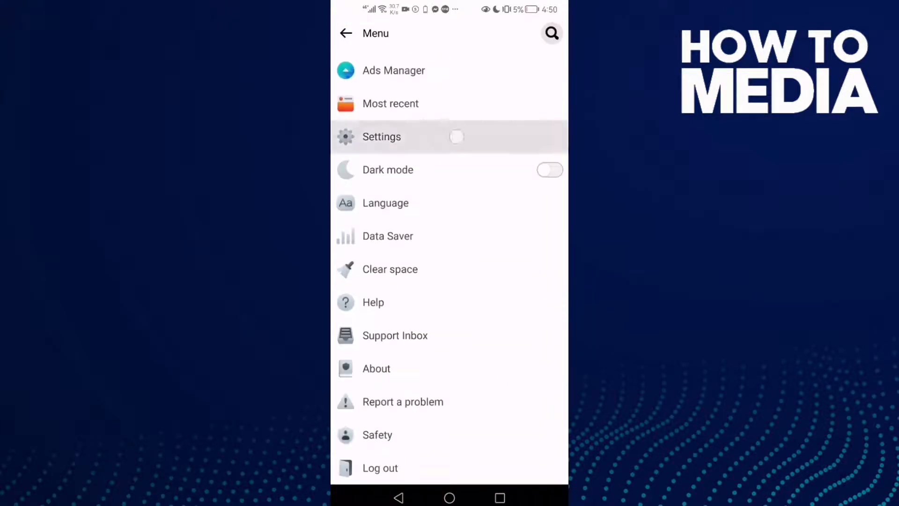
left_click(436, 137)
scroll(449, 281, "down", 8)
scroll(449, 281, "down", 1)
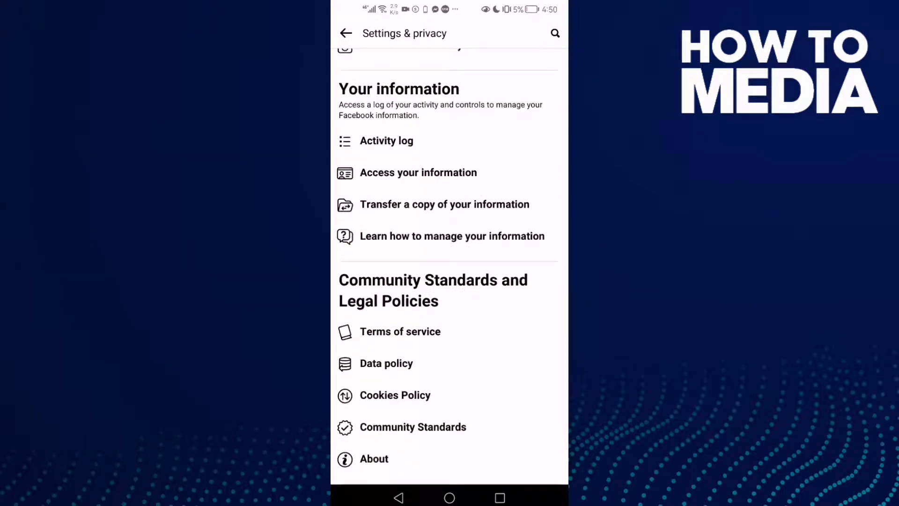
left_click(445, 204)
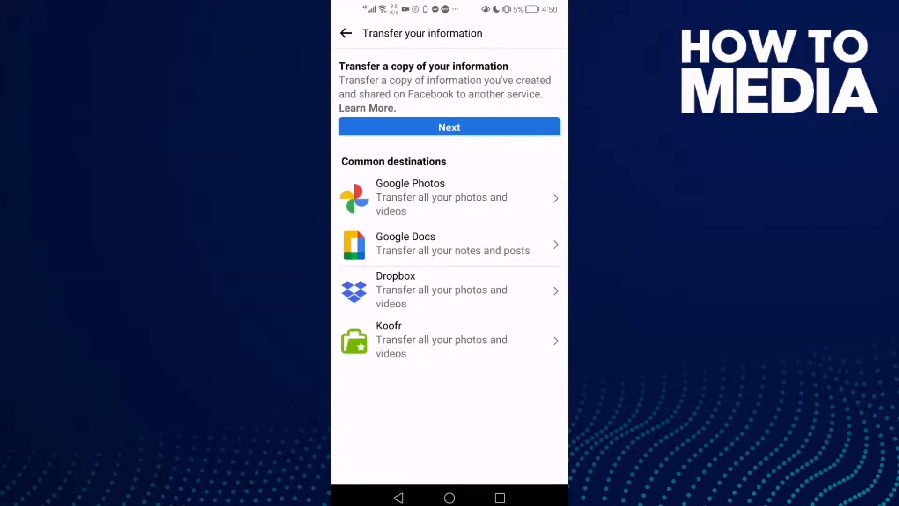
left_click(450, 126)
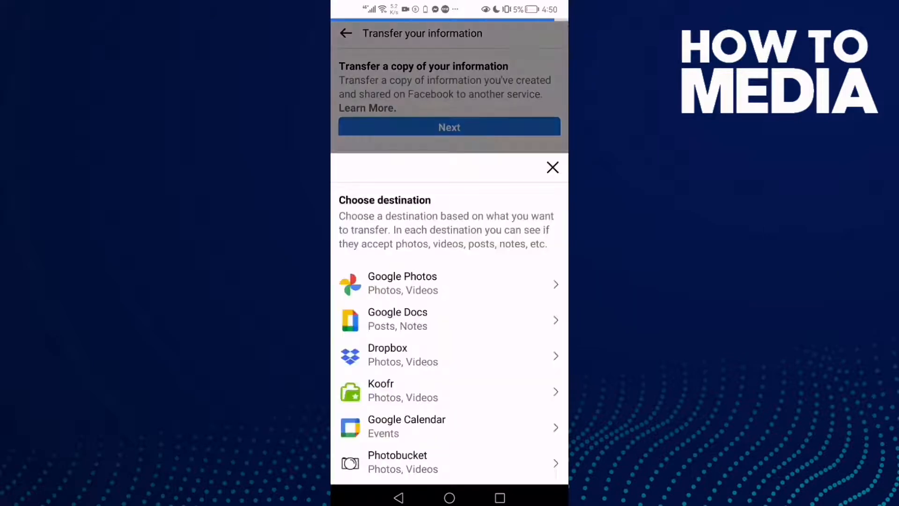
scroll(450, 316, "down", 3)
Choose Google Photos with only the Profile pictures album and videos set to None, then continue.
left_click(450, 195)
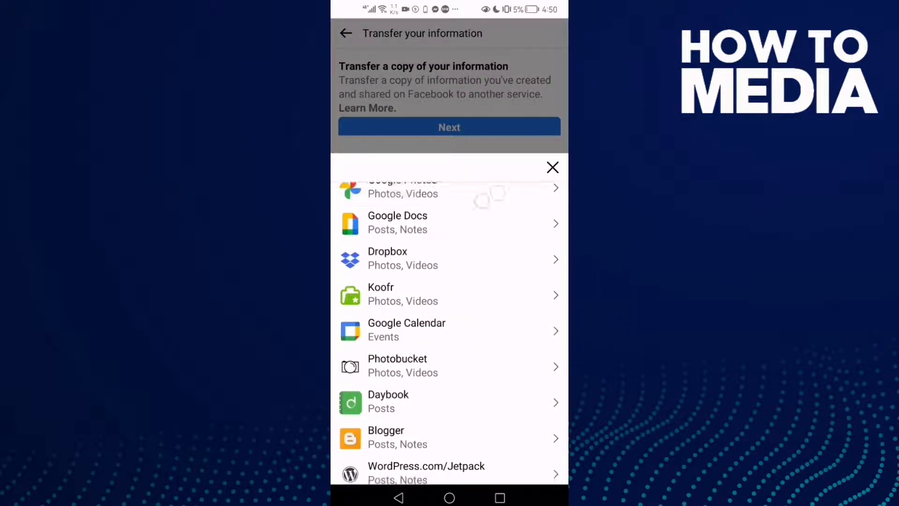
scroll(450, 317, "down", 1)
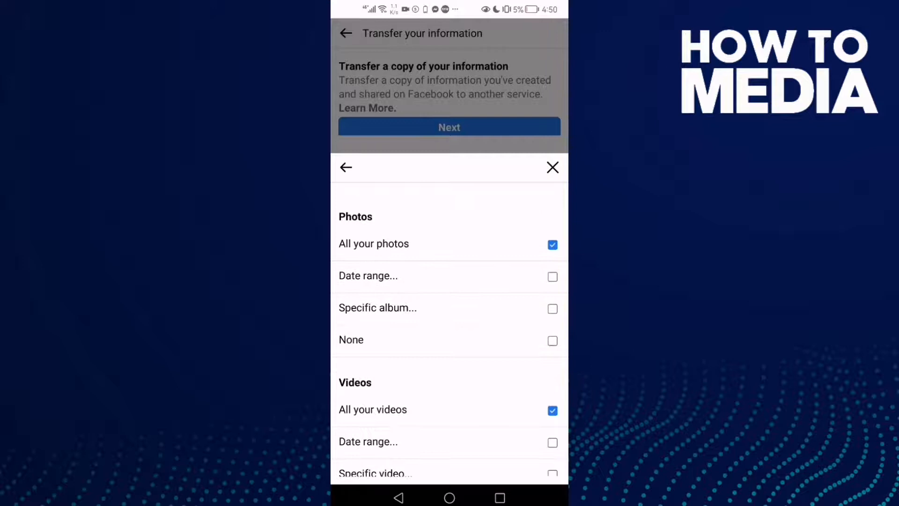
left_click(499, 302)
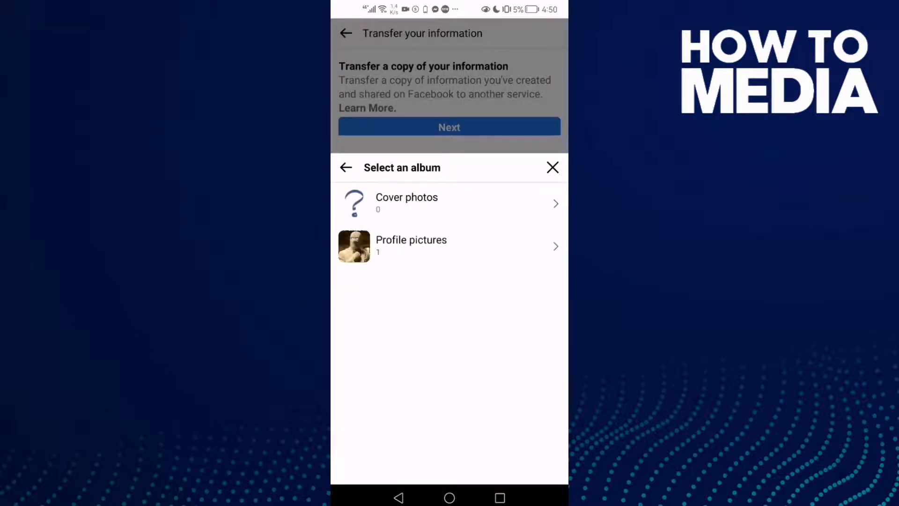
left_click(530, 257)
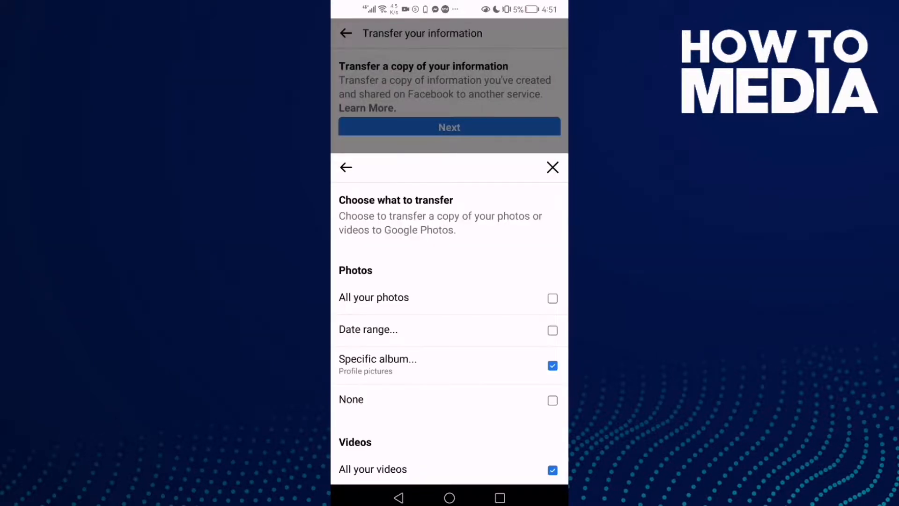
scroll(449, 316, "down", 5)
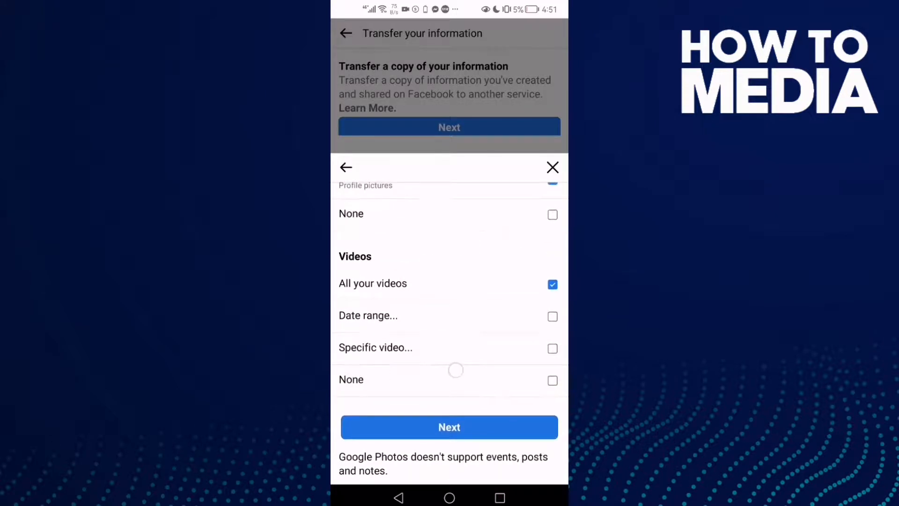
left_click(449, 426)
scroll(450, 316, "down", 5)
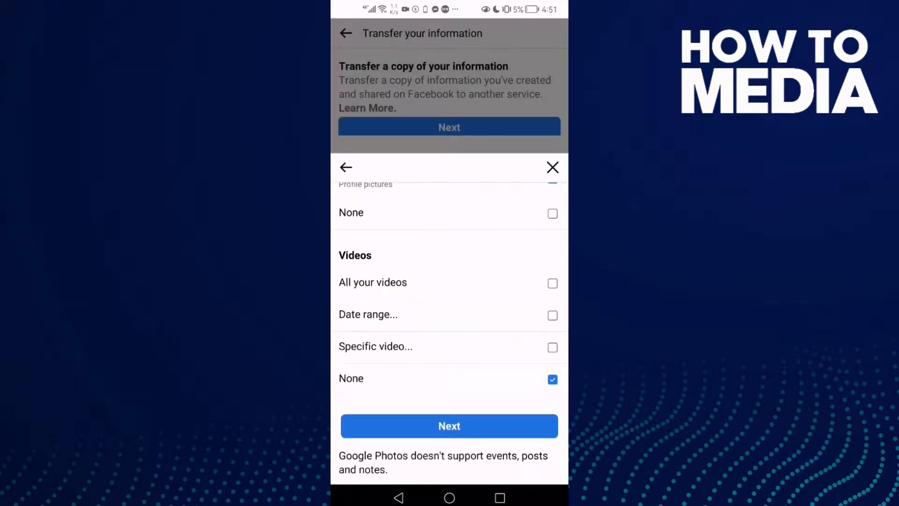
left_click(449, 425)
Start the Google Photos connection from the Connect to Google Photos screen.
left_click(449, 365)
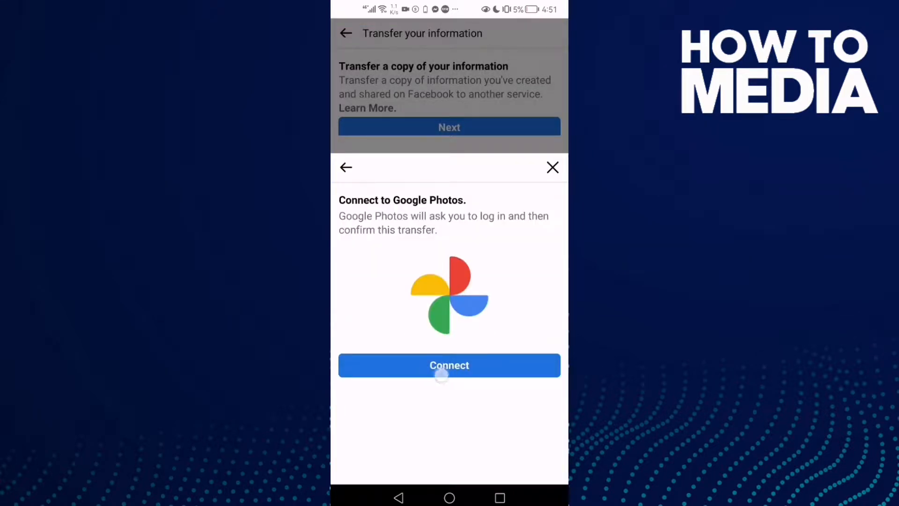